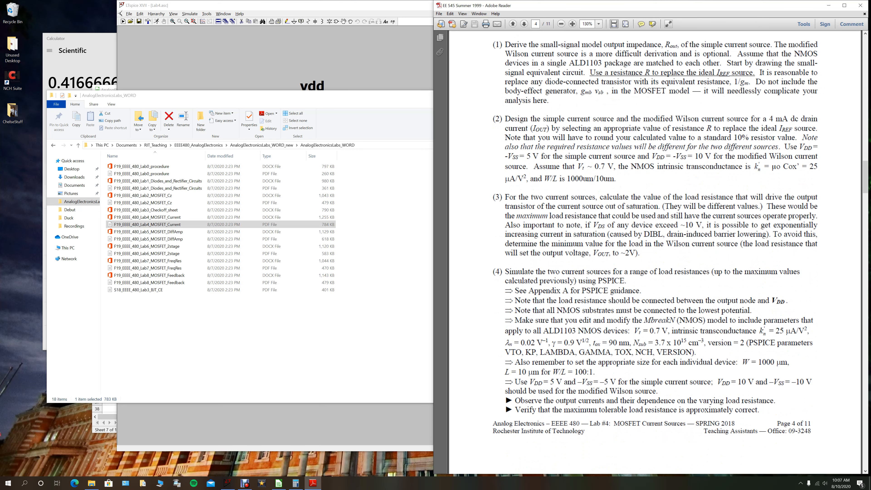
- Switch to the LTspice schematic and inspect transistor M1's model name, length and width without changing them
click(373, 54)
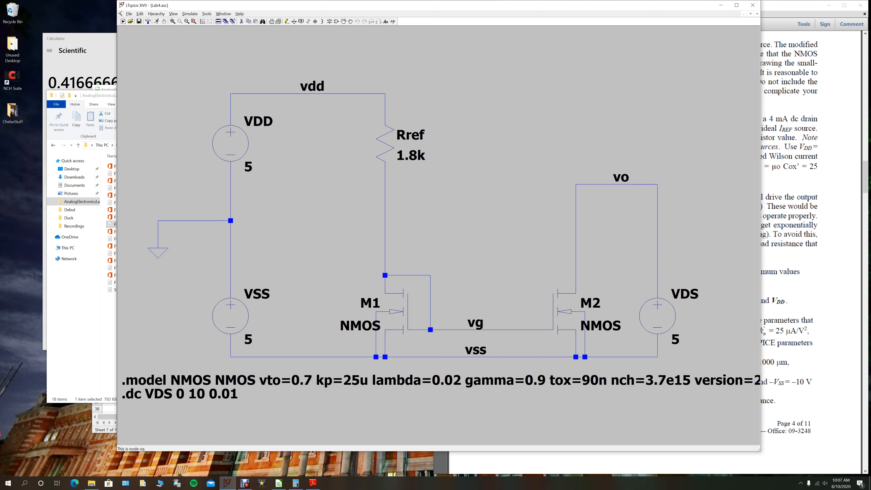
right_click(399, 311)
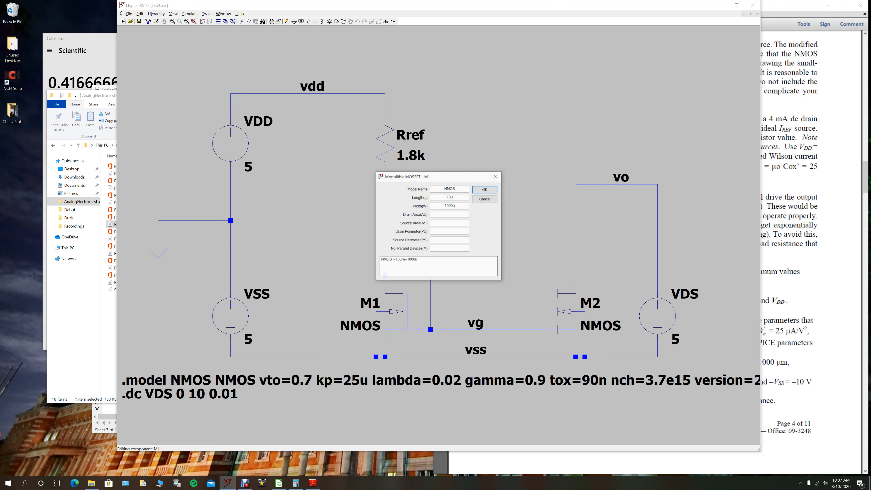
click(484, 199)
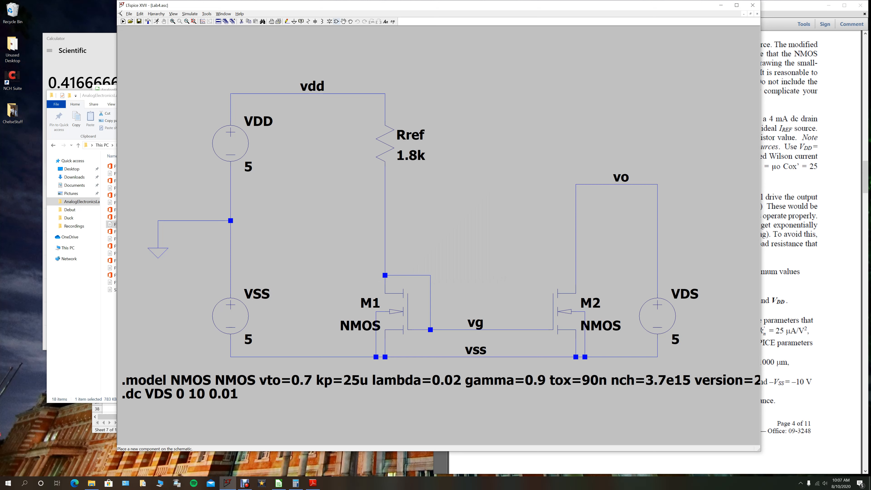
- Place a four-terminal NMOS transistor (nmos4) in the empty area between Rref and the vo node
click(337, 21)
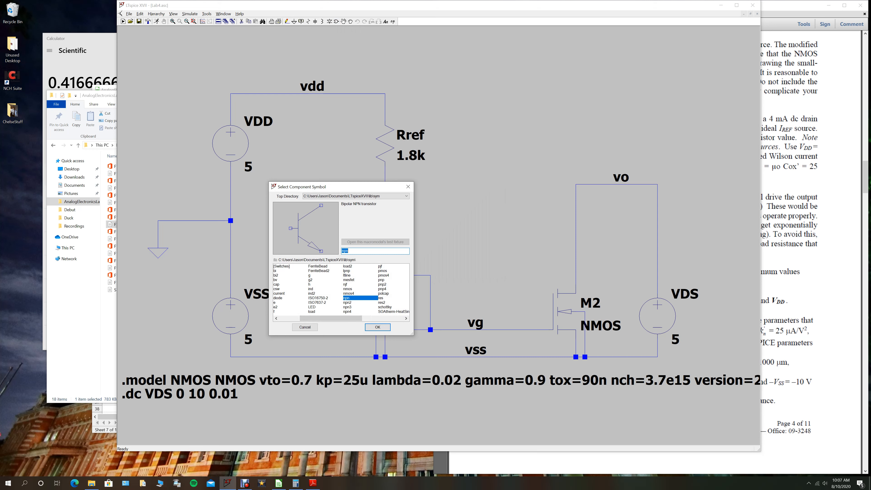
click(349, 294)
click(377, 327)
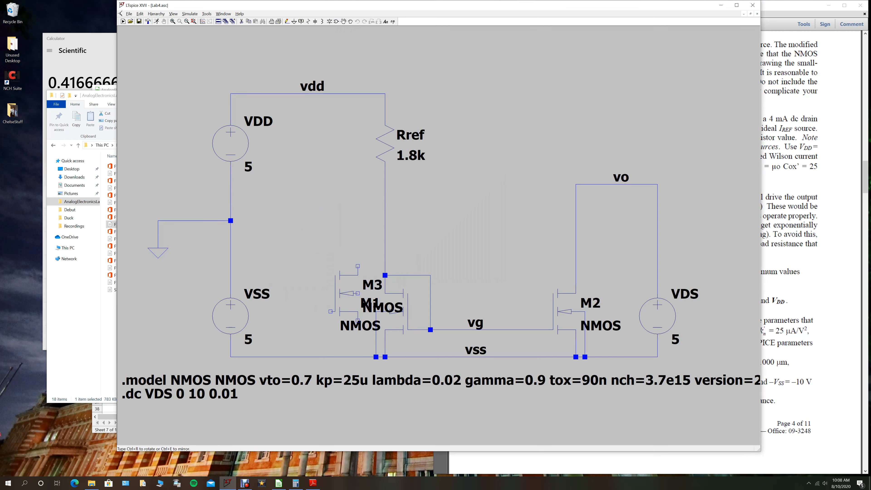
click(476, 166)
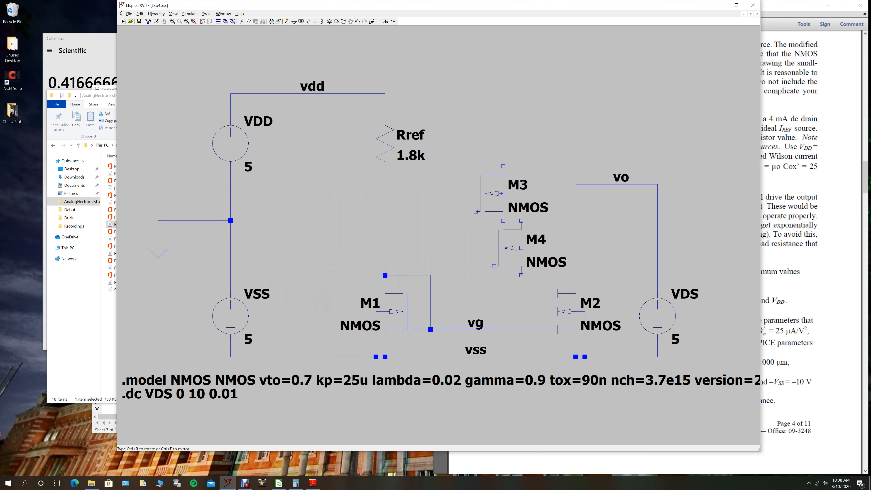
key(Escape)
- Check the parameters of the newly placed transistor M3 and delete it from the schematic
right_click(491, 197)
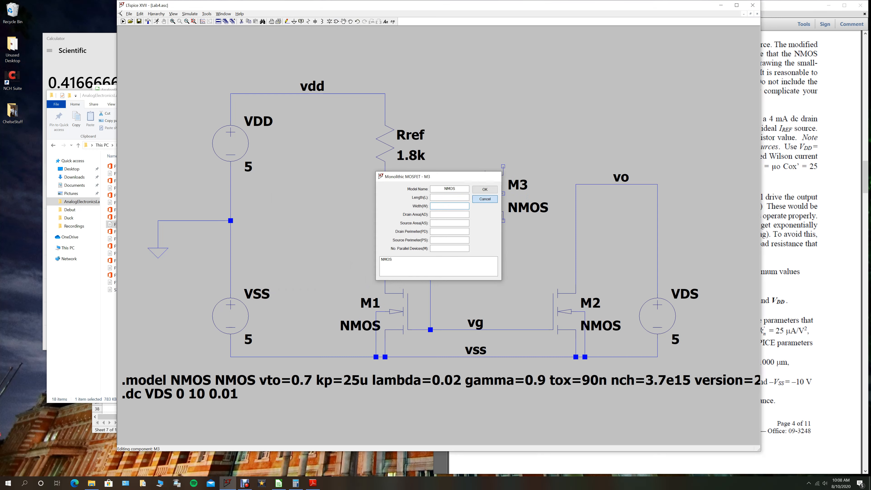
click(485, 199)
key(F5)
click(492, 194)
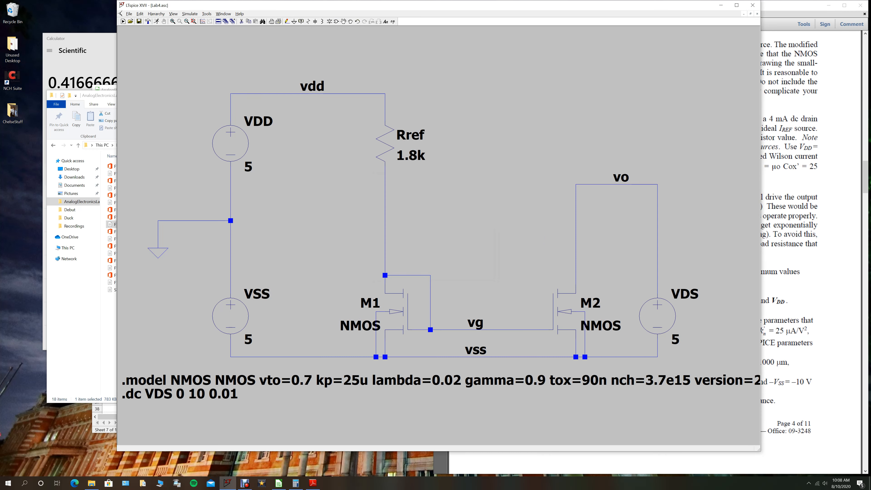
- Review M1's length and width settings and the blank SPICE directive editor, leaving the schematic as it is
right_click(400, 312)
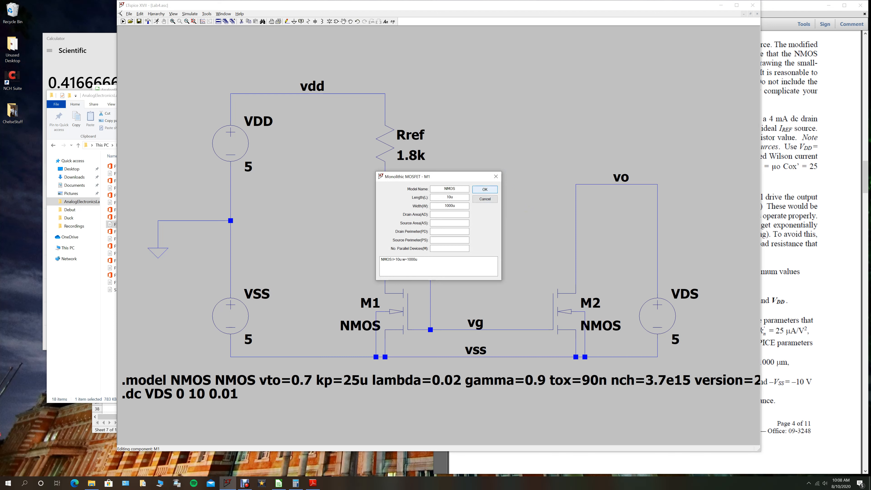
click(484, 189)
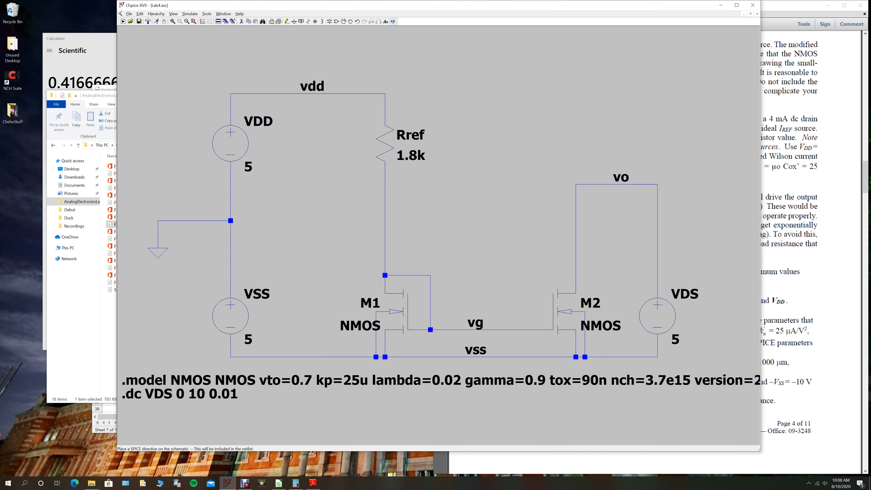
click(393, 21)
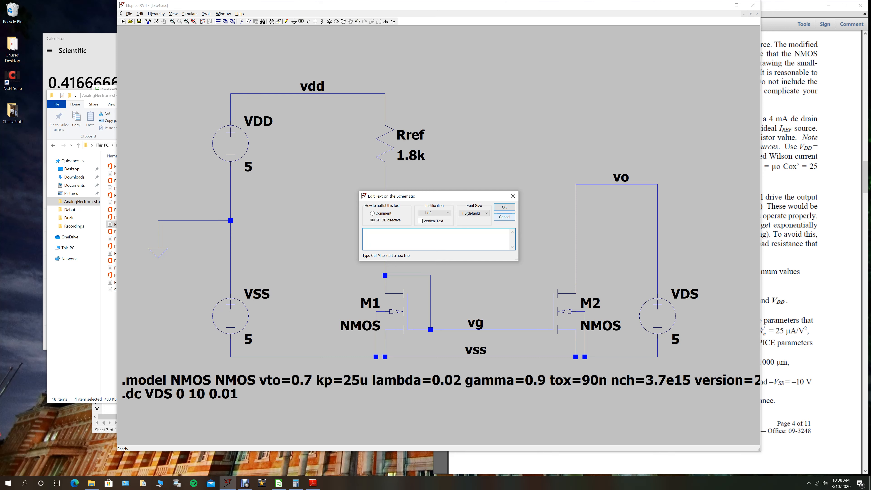
click(504, 216)
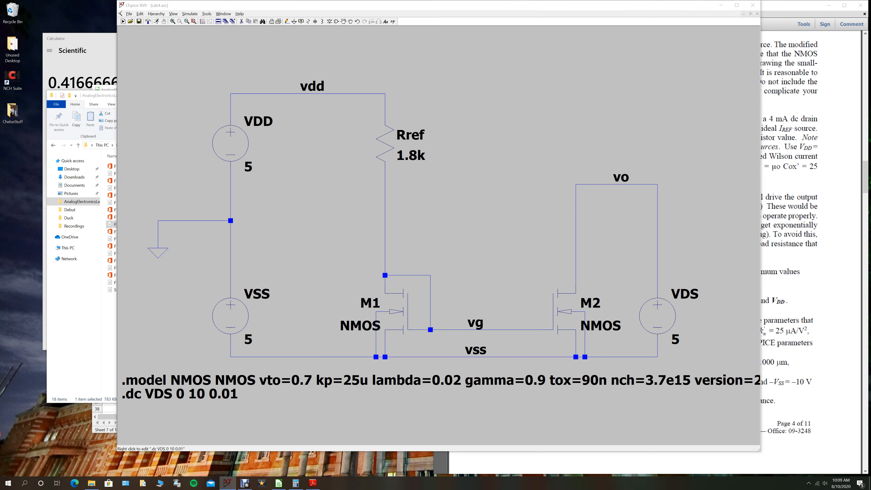
- Review the DC sweep settings of the VDS simulation command, including its start, stop and increment values
right_click(178, 394)
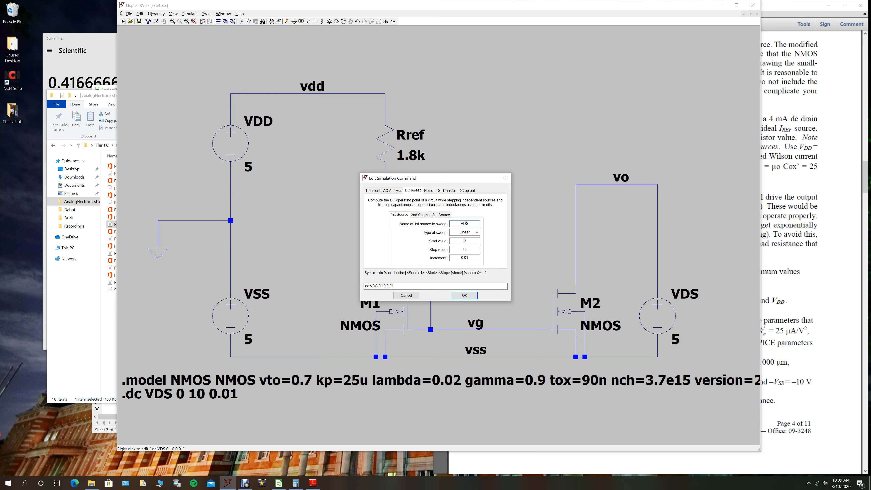
drag(450, 179, 406, 228)
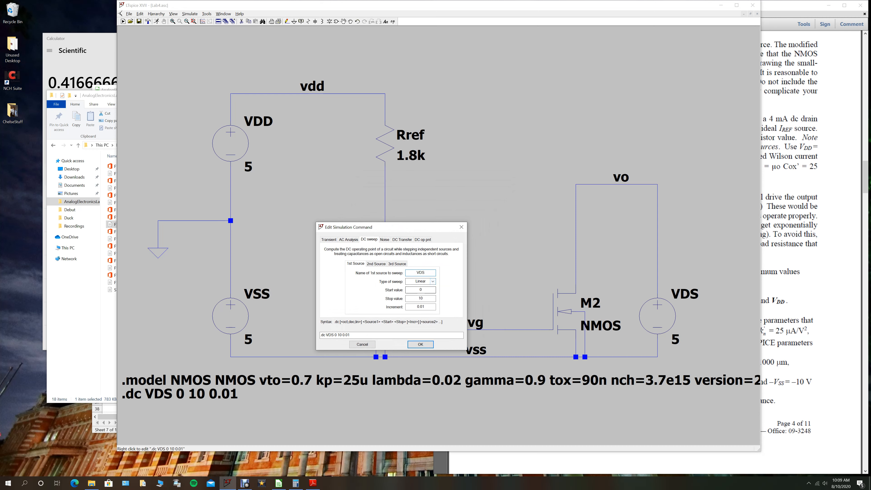
click(424, 298)
click(420, 344)
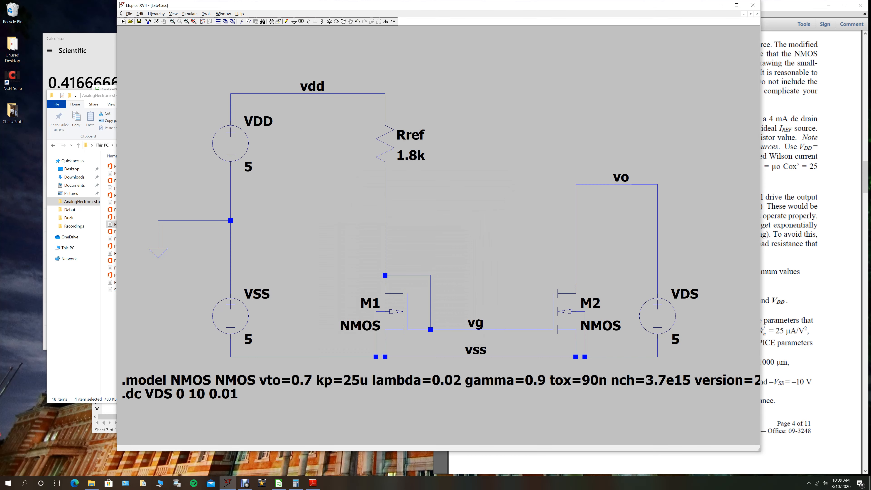
- Run the DC sweep simulation, check and dismiss the error log, and plot M2's drain current
click(157, 22)
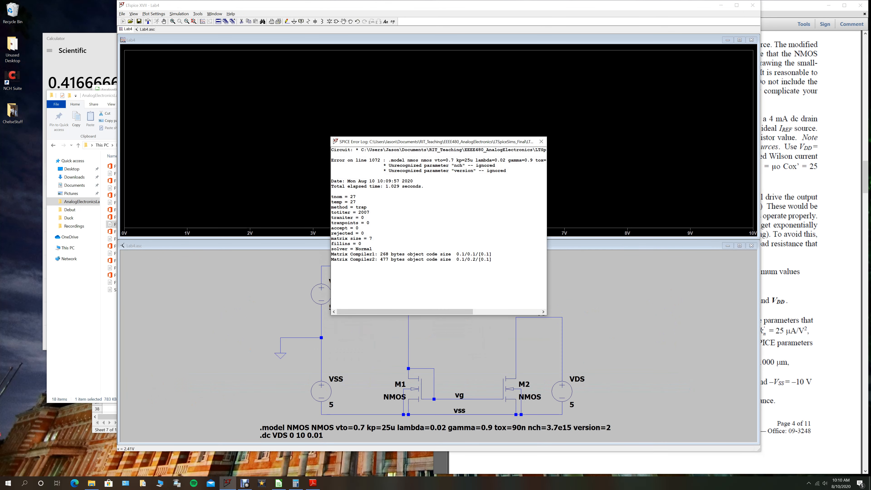
drag(506, 171, 440, 165)
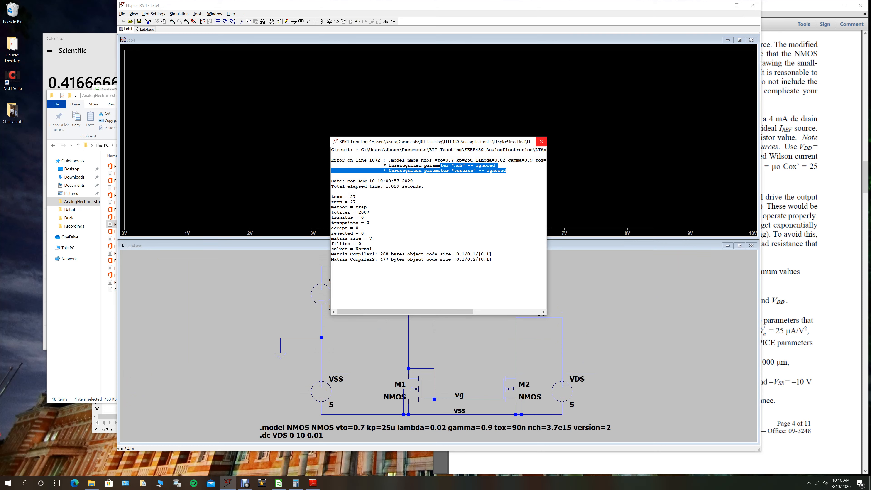
click(541, 142)
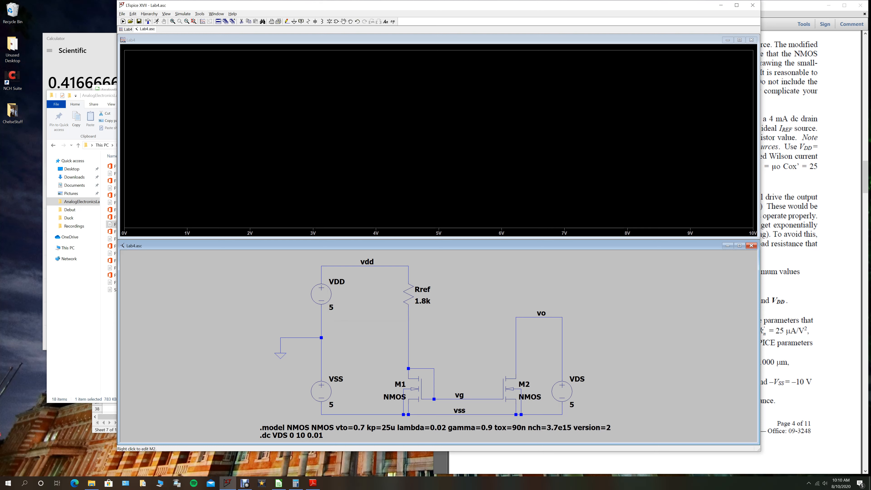
click(509, 389)
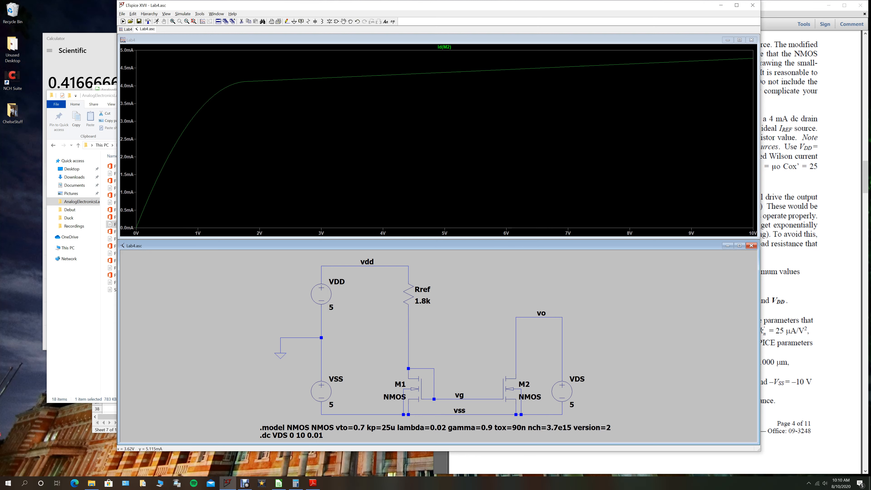
- Attach a cursor to the Id(M2) trace and label its position at the knee, about 1.79 V
click(444, 47)
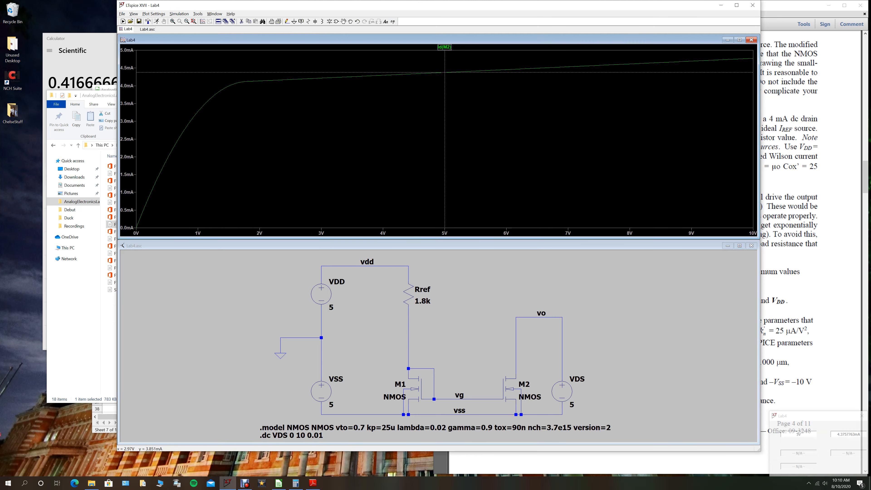
drag(445, 102, 246, 113)
mouse_move(250, 81)
mouse_down()
mouse_move(317, 113)
mouse_move(311, 119)
mouse_move(549, 118)
mouse_move(247, 122)
mouse_up()
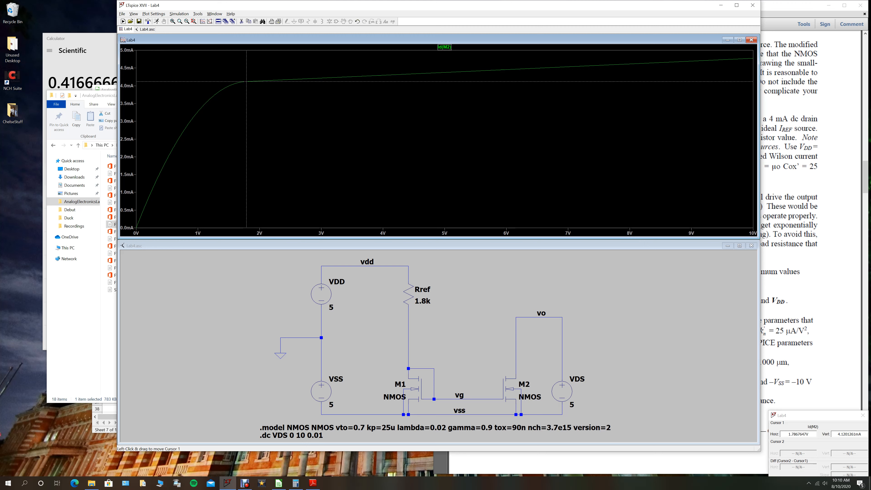
right_click(246, 82)
mouse_move(267, 155)
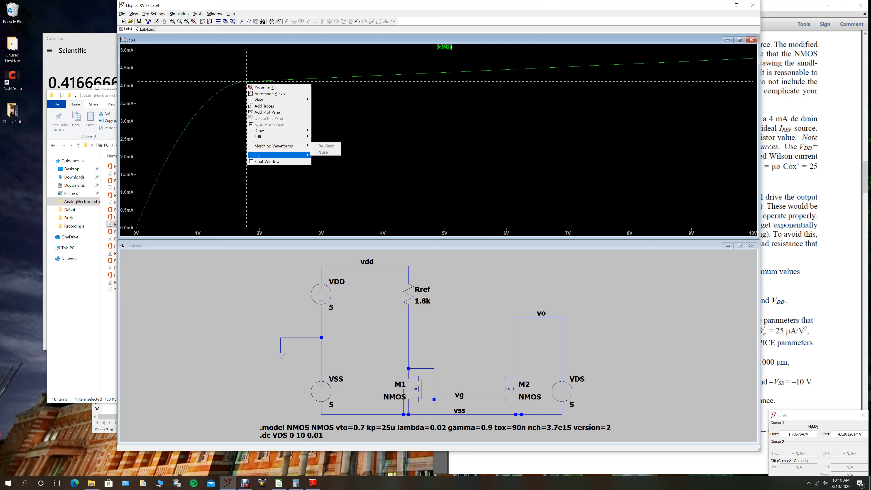
mouse_move(267, 130)
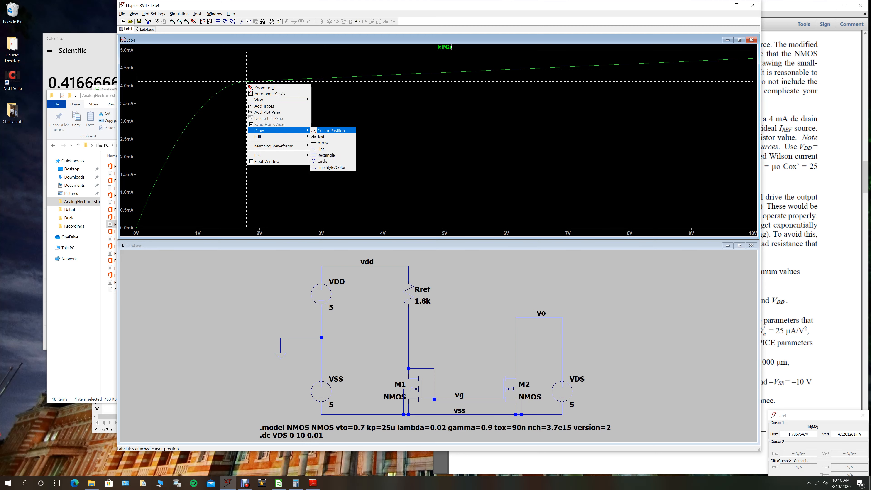
click(325, 131)
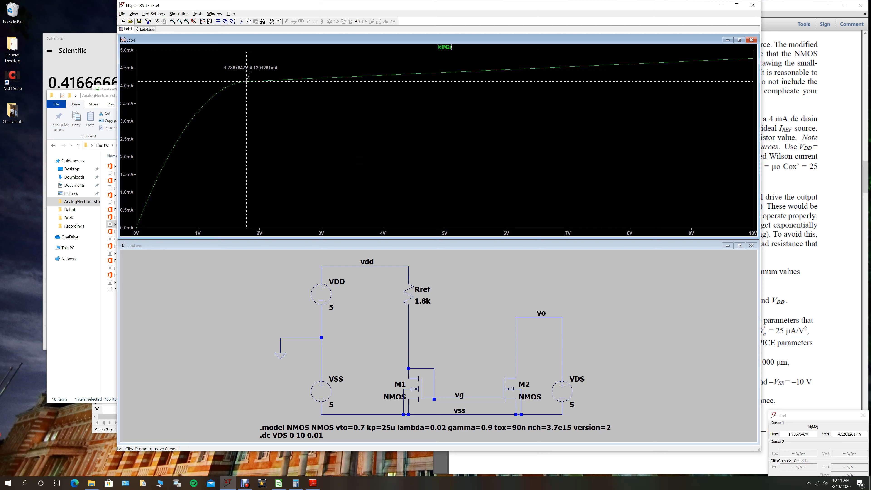
- Move the cursor along the saturation region to about 4.36 V and label that position on the plot
drag(247, 90, 256, 90)
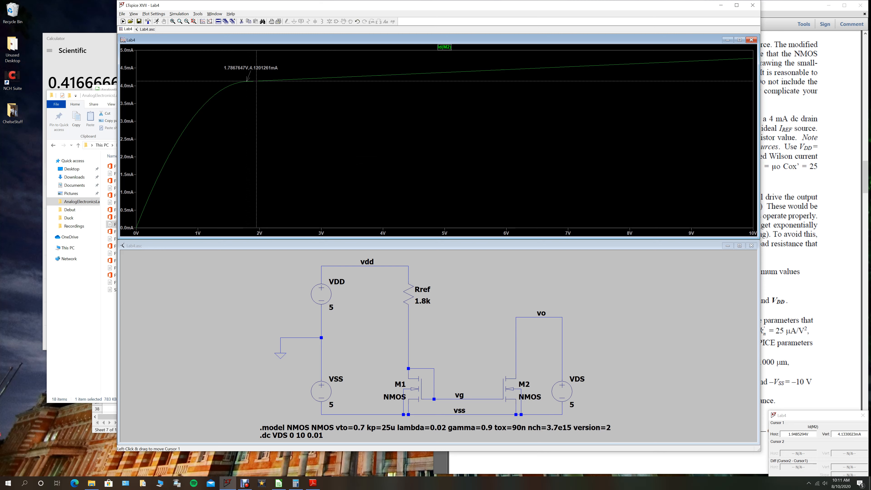
drag(256, 90, 405, 94)
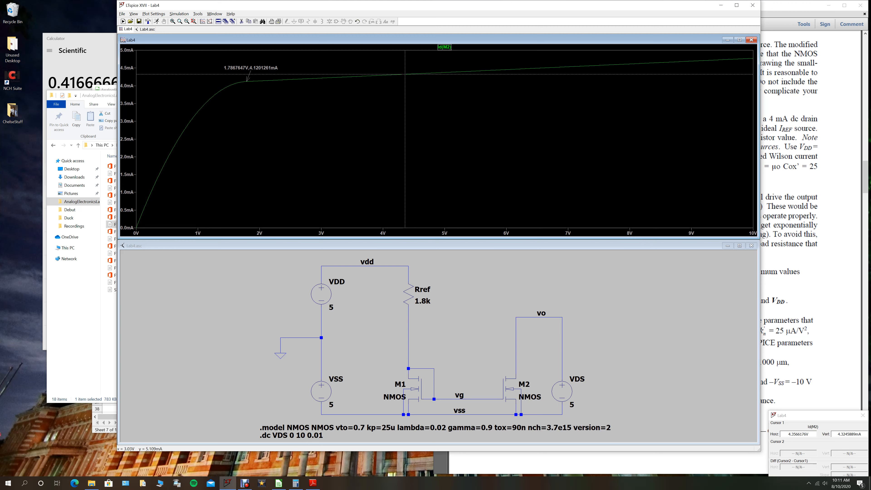
right_click(406, 99)
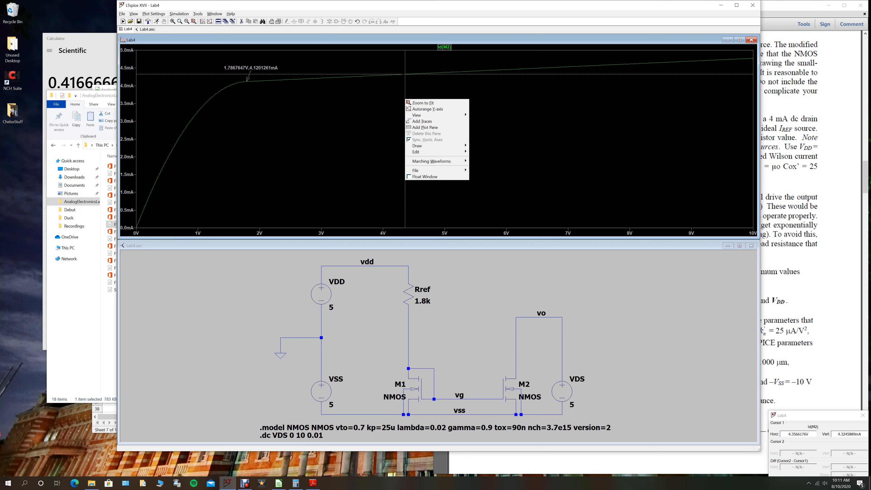
mouse_move(432, 145)
click(489, 145)
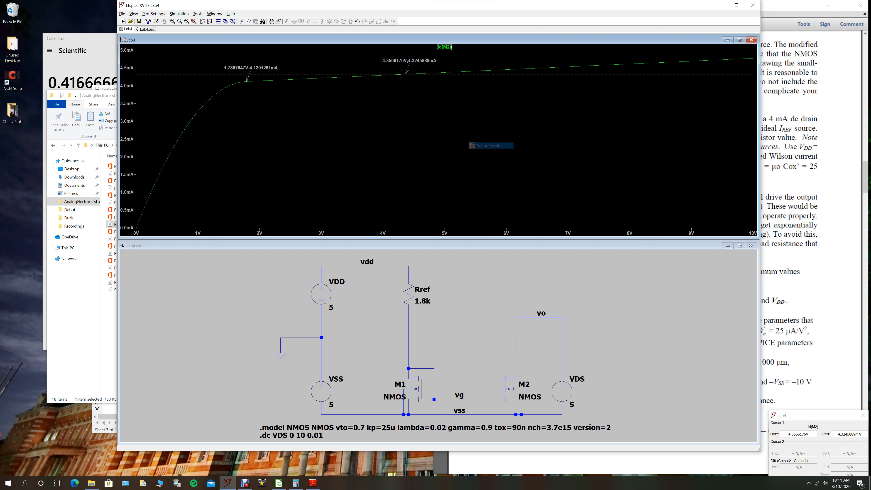
- Label the Id(M2) cursor position at about 7.05 V, and move the cursor back to about 0.58 V
drag(405, 99, 571, 108)
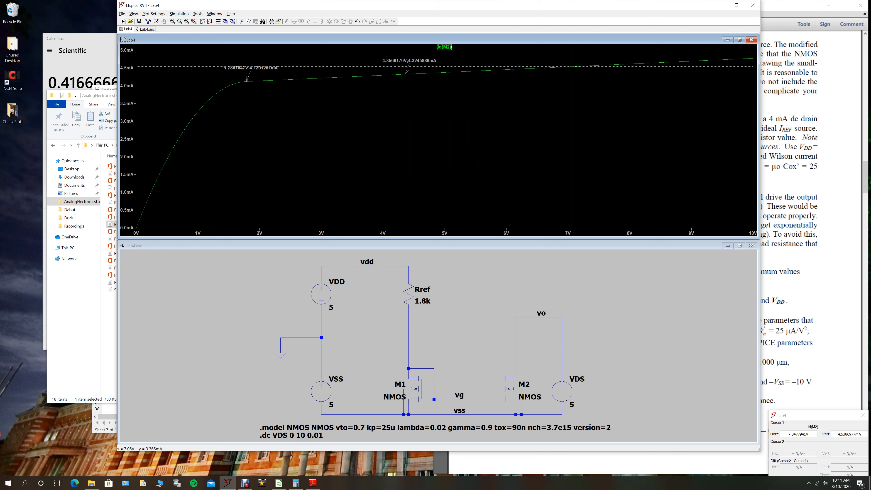
right_click(571, 108)
mouse_move(604, 154)
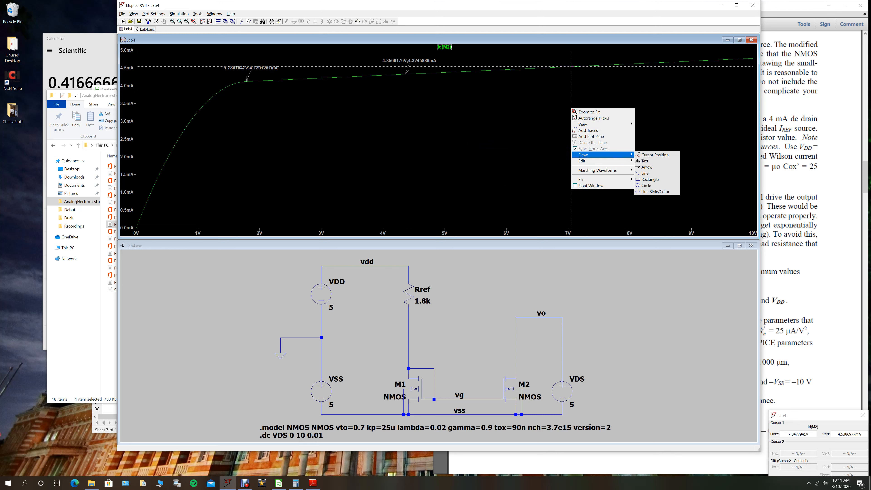
click(655, 155)
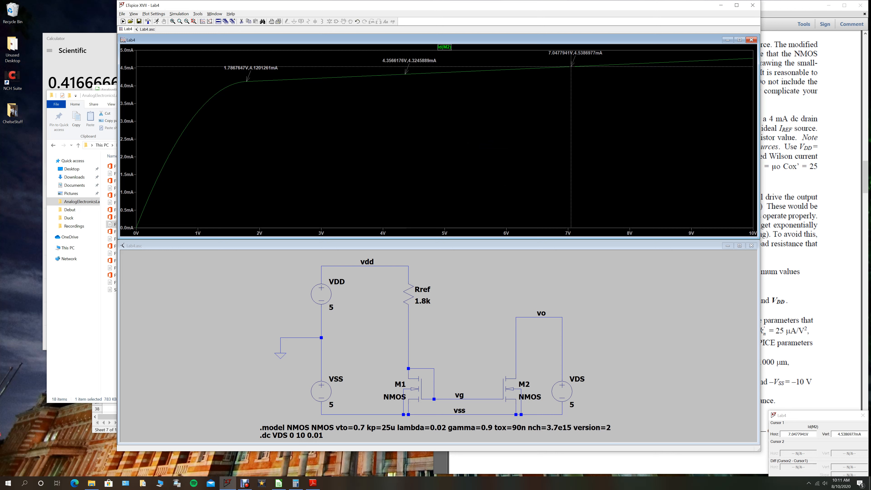
mouse_move(571, 66)
mouse_down()
mouse_move(274, 78)
mouse_move(172, 149)
mouse_up()
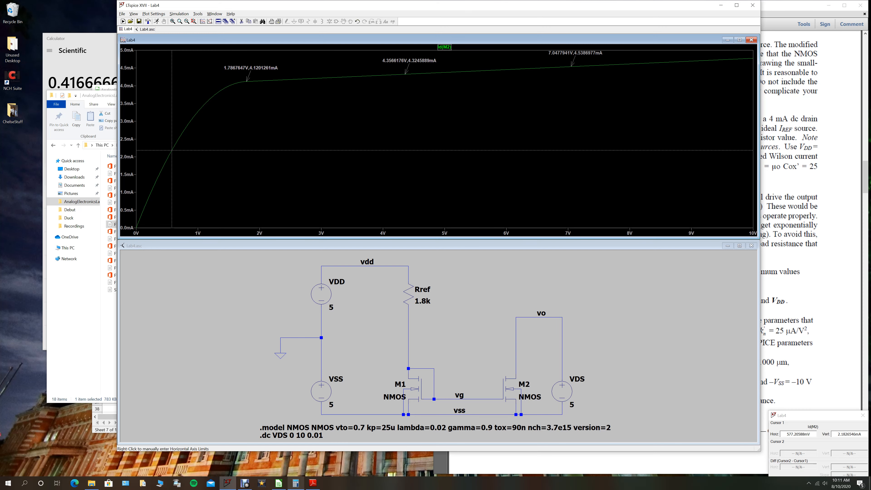
- Switch to the AnalogElectronics_AllData spreadsheet in LibreOffice Calc and examine the Lab4P_MOSFETCS areas for the simple current source's schematic and simulation
click(278, 484)
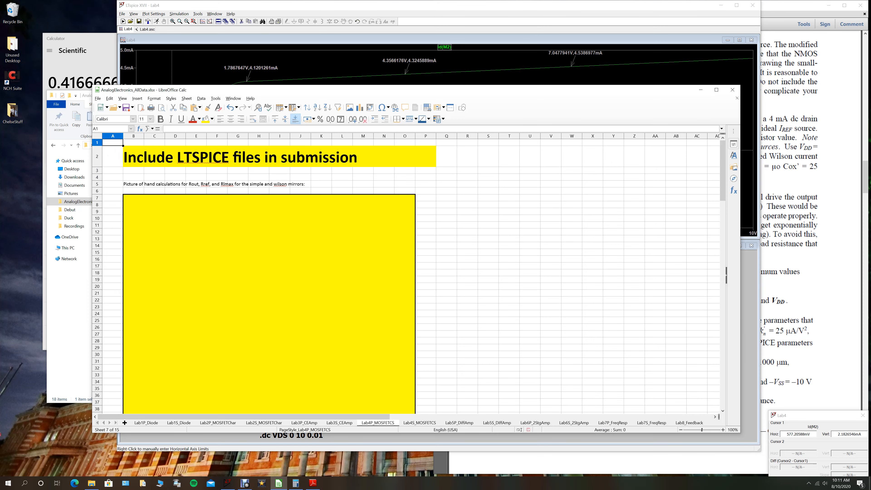
scroll(411, 274, down, 15)
scroll(411, 275, up, 15)
scroll(411, 274, down, 13)
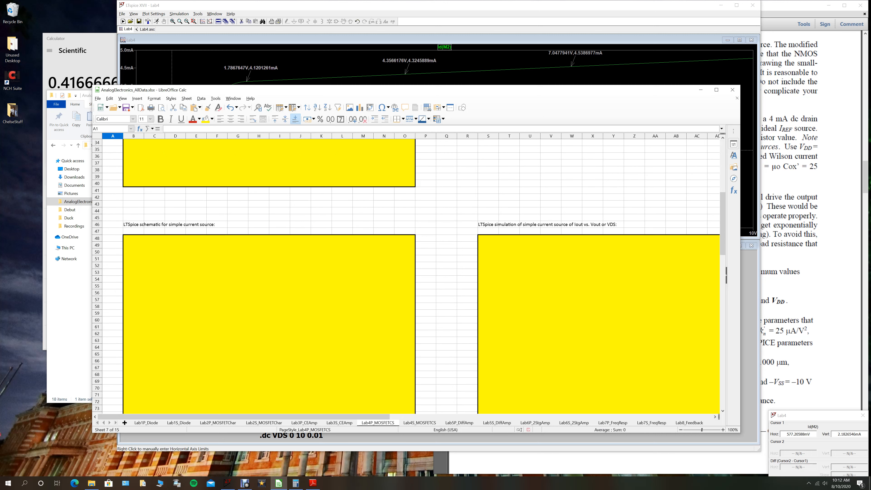
scroll(412, 274, down, 1)
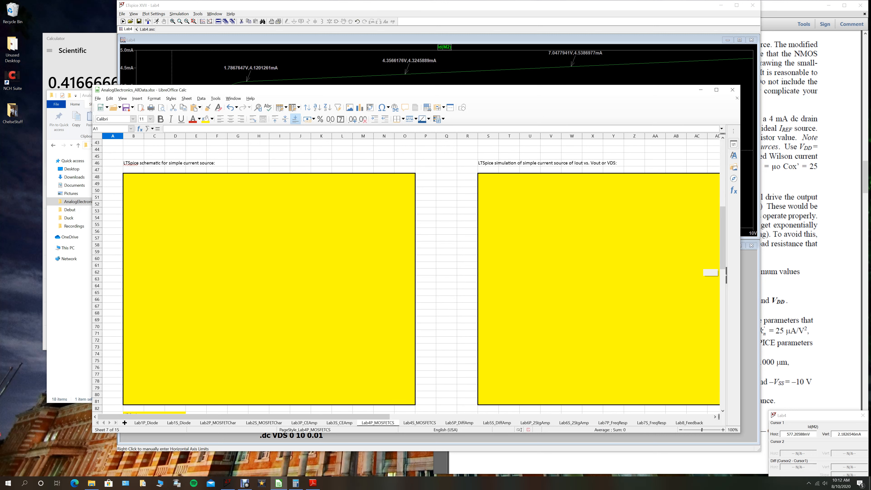
- Check the LTspice plot and schematic against the spreadsheet's simple current source schematic and simulation areas
key(alt+Tab)
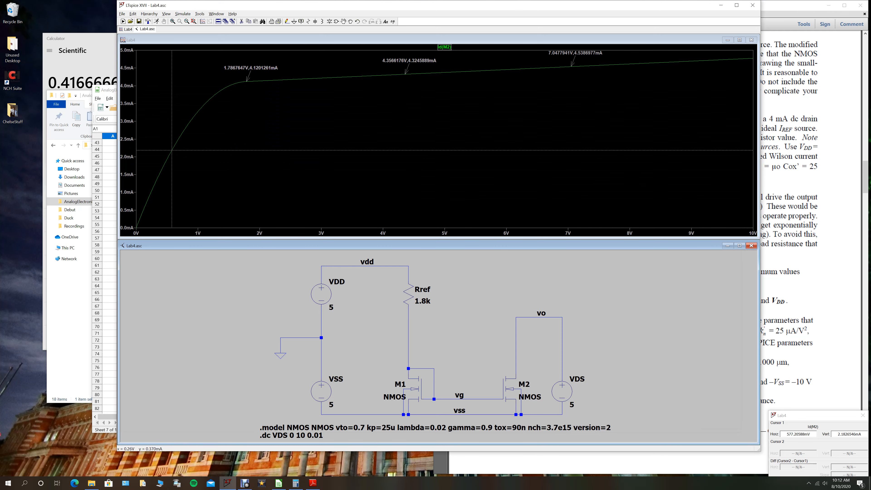
click(110, 211)
click(322, 244)
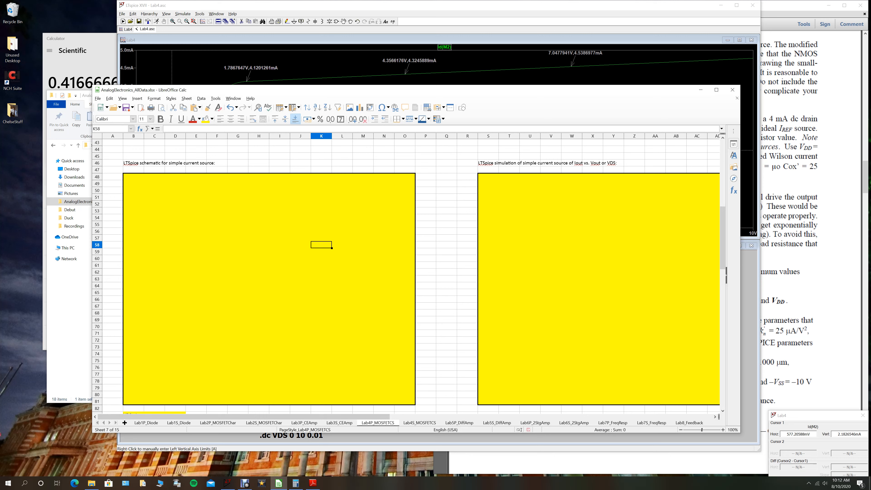
click(655, 238)
scroll(711, 273, down, 6)
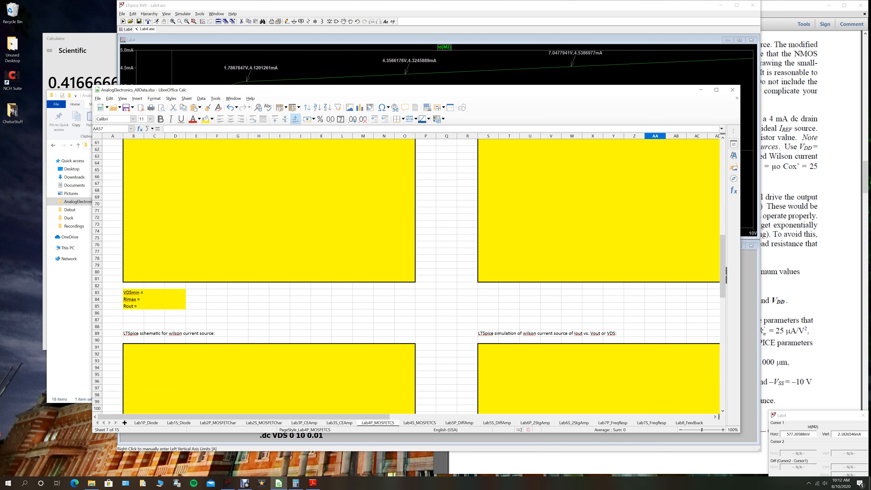
- Locate the VDSmin and Rlmax cells for the simple current source, and move the spreadsheet window to uncover more of the LTspice plot
click(154, 292)
click(175, 292)
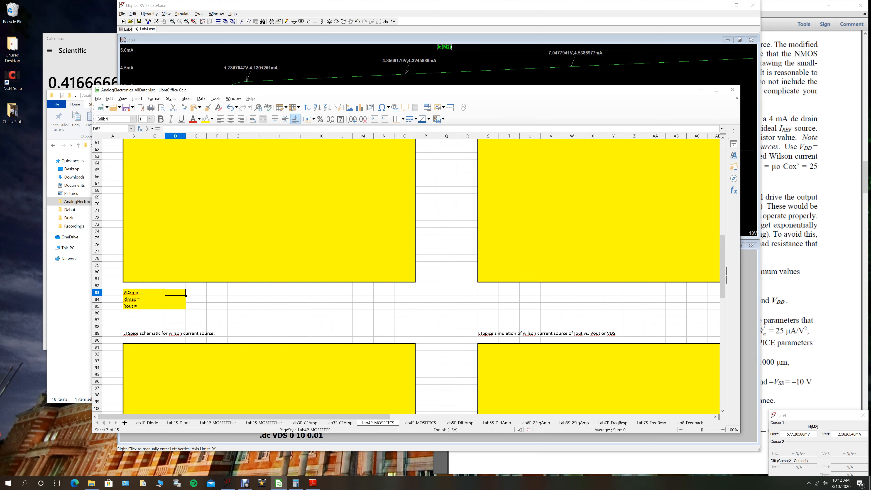
click(175, 299)
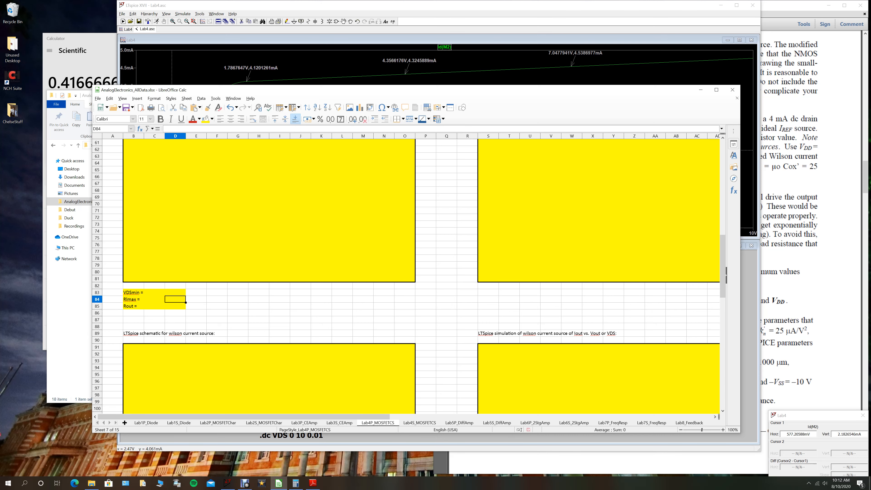
drag(285, 90, 216, 132)
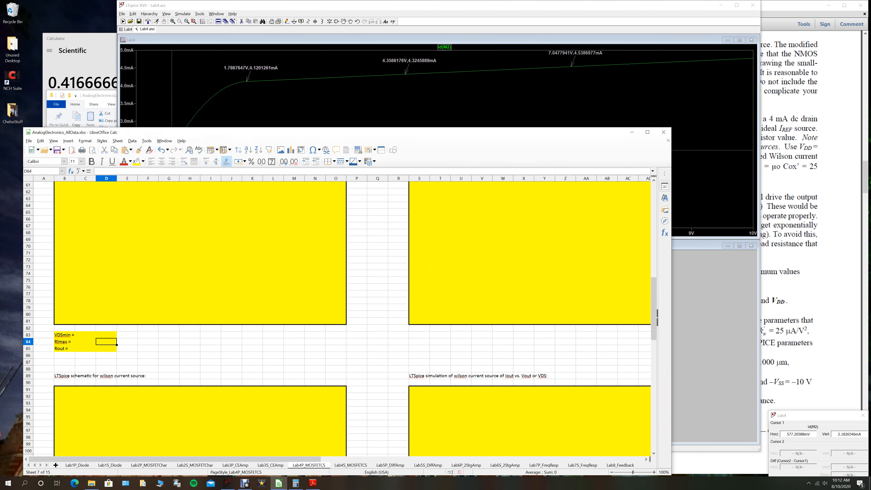
- Review the Id(M2) plot in LTspice, and examine the spreadsheet's Rout cell and the Wilson current source areas below it
key(alt+Tab)
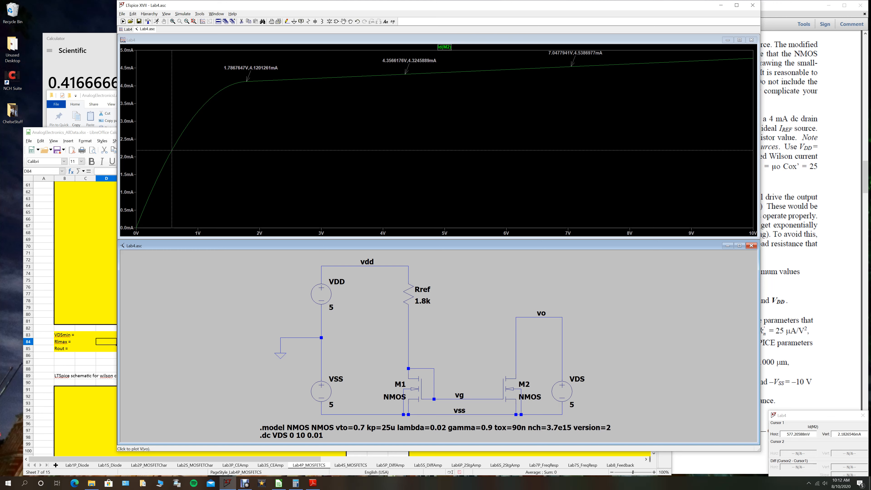
click(85, 355)
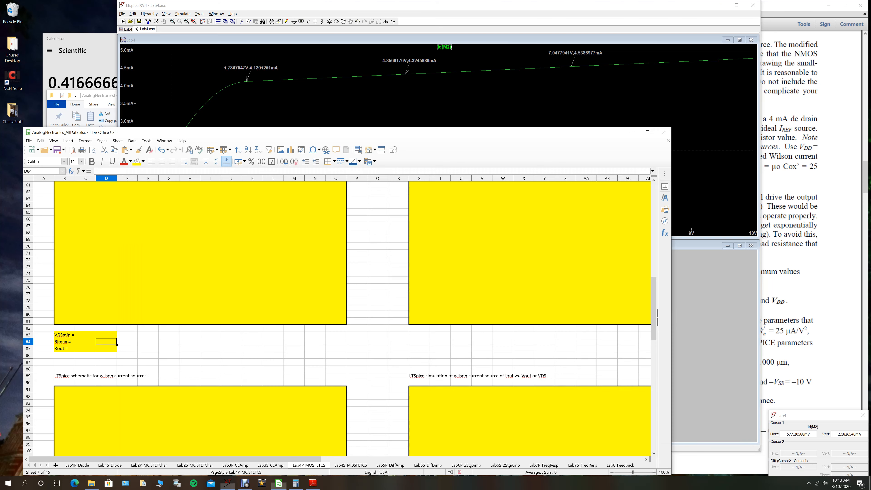
click(106, 342)
click(106, 349)
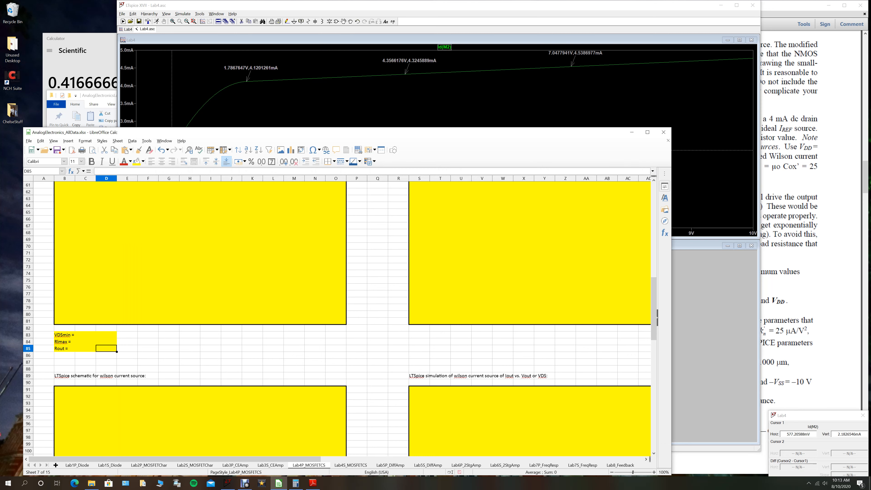
scroll(340, 319, down, 6)
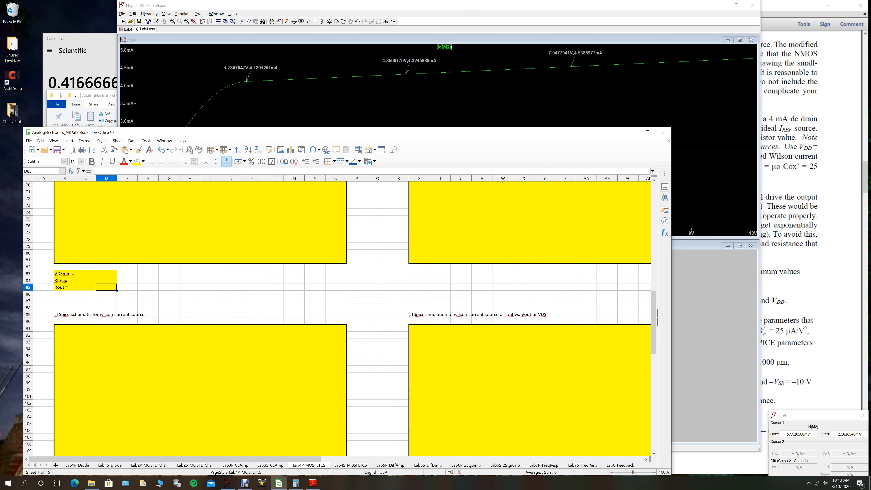
scroll(339, 355, down, 3)
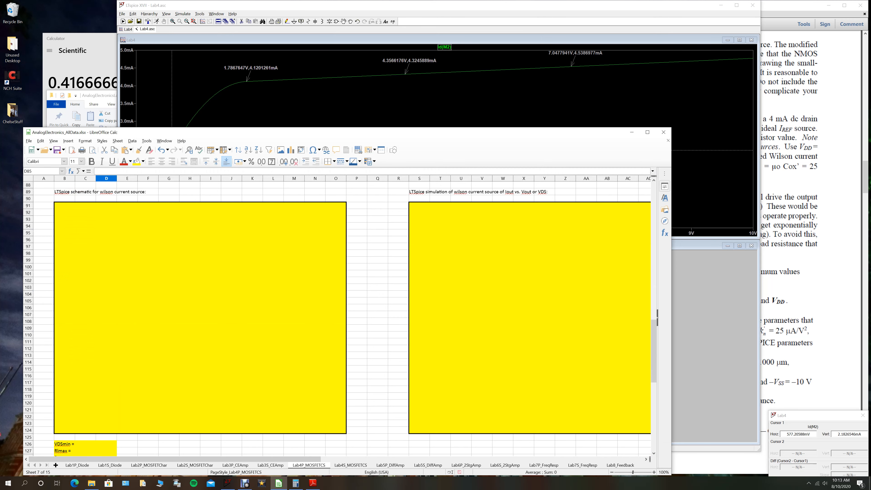
- Switch to LTspice and close the Lab4 waveform plot and the Lab4.asc schematic without saving changes
key(alt+Tab)
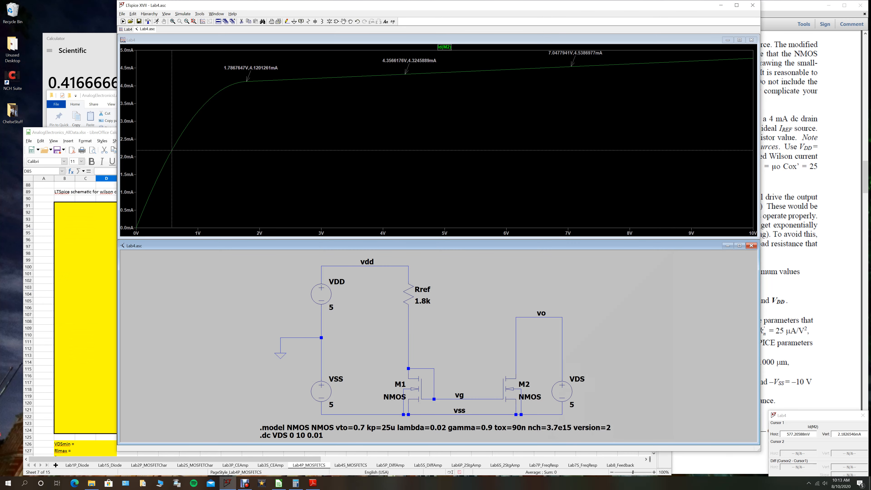
click(627, 40)
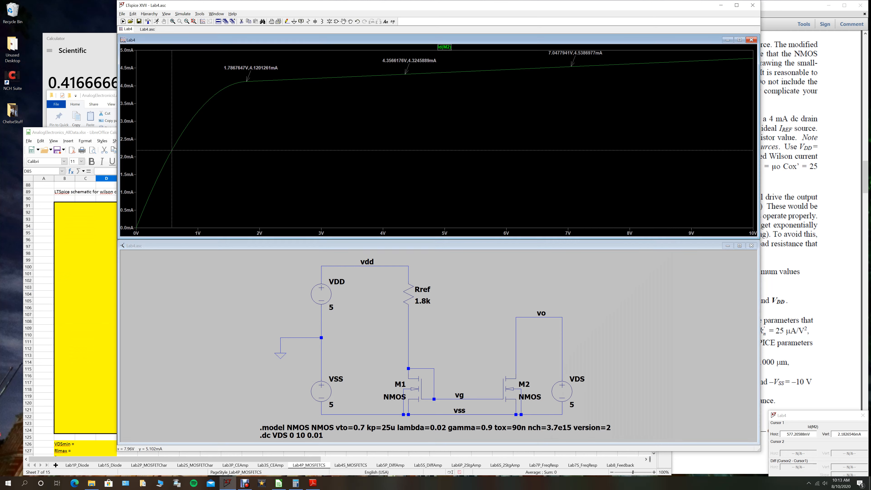
click(751, 39)
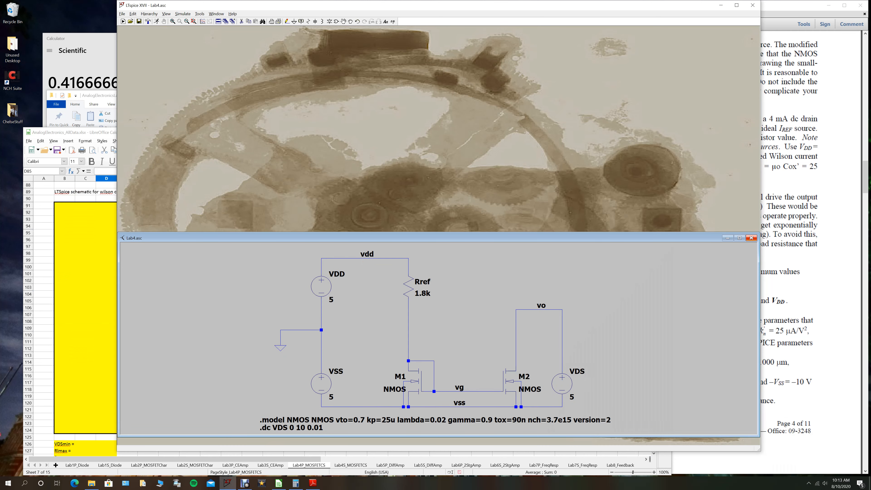
click(751, 238)
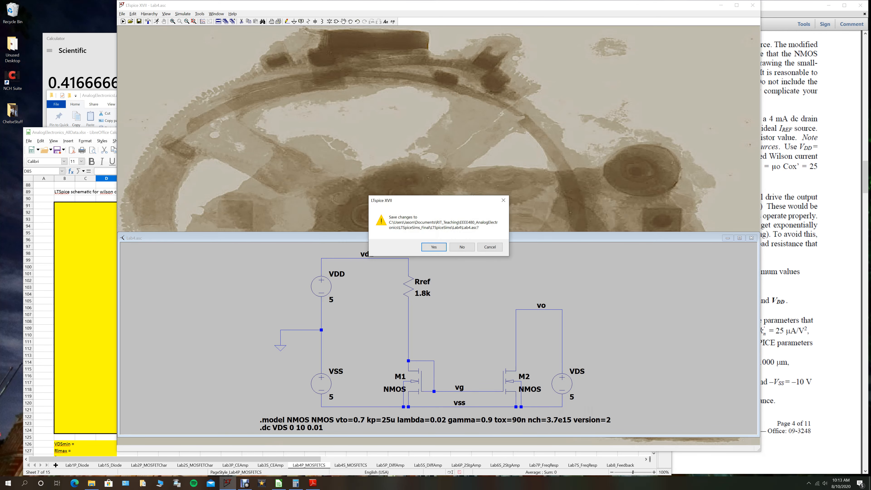
click(462, 247)
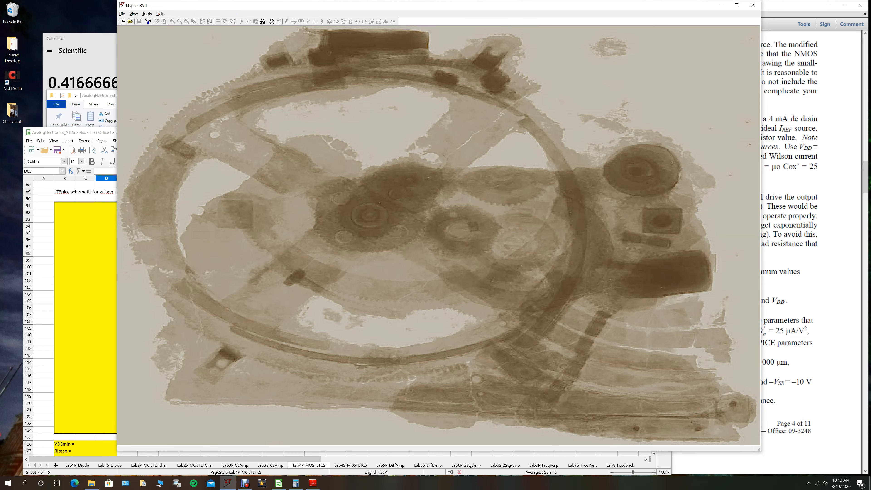
- Open the Lab4_wilson.asc schematic and inspect transistor M2's model, length and width without changing them
click(122, 14)
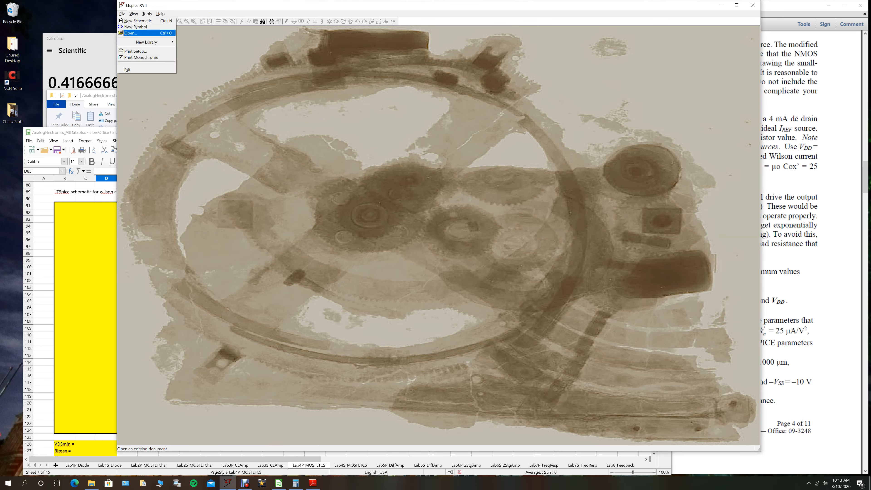
click(132, 34)
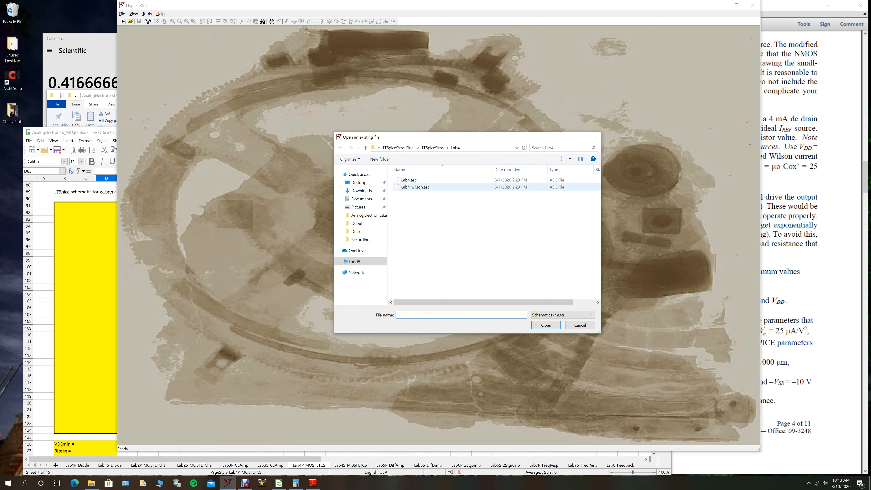
double_click(414, 187)
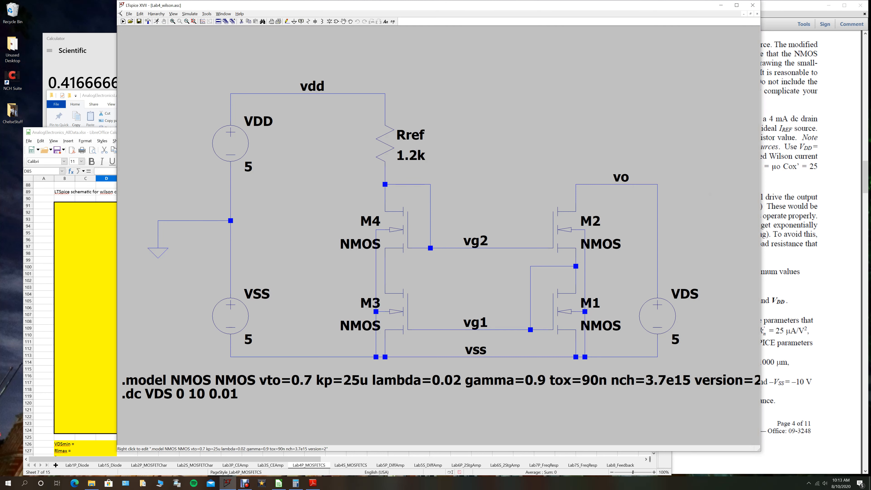
right_click(562, 228)
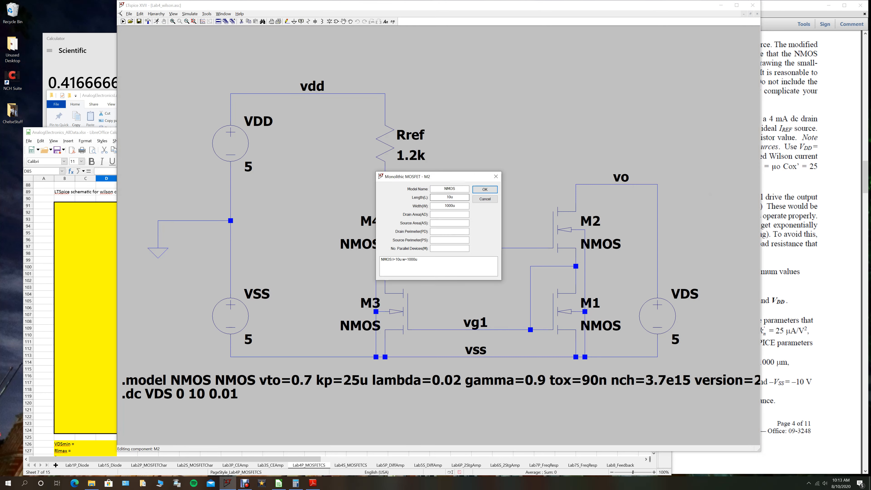
click(485, 199)
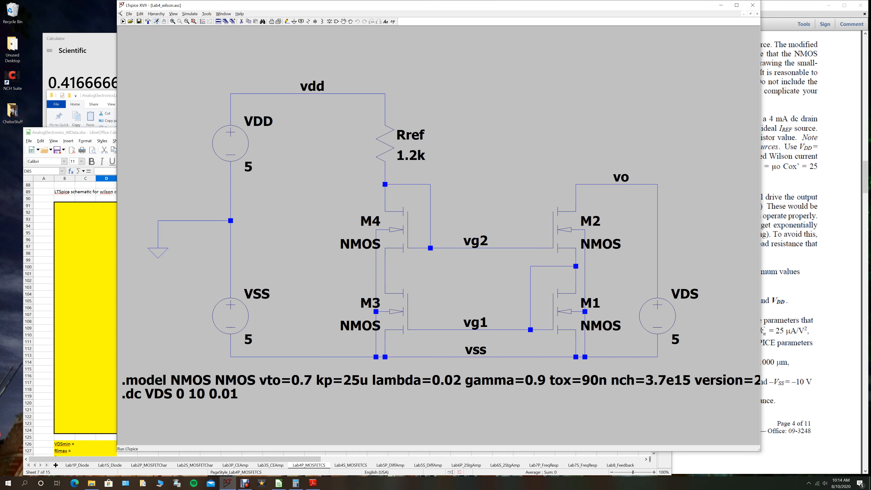
- Run the Wilson current source's DC sweep, and review the unrecognized model parameters in the SPICE error log before closing it
click(156, 21)
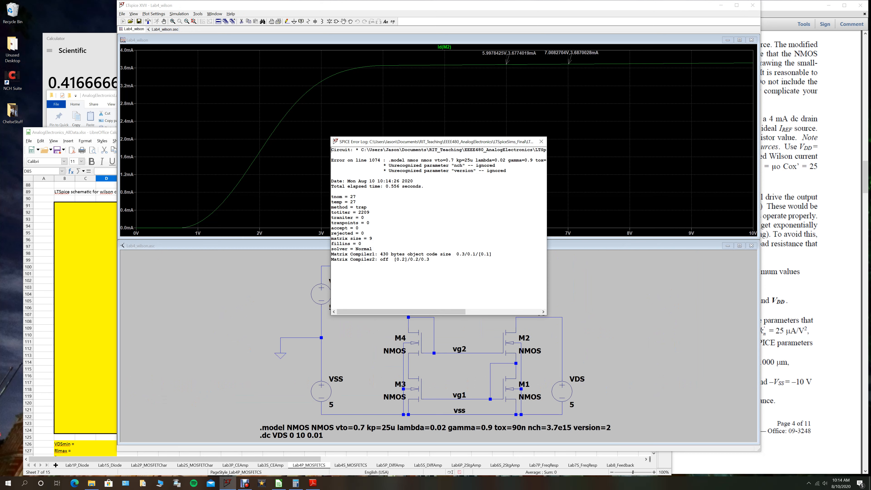
drag(397, 166, 508, 171)
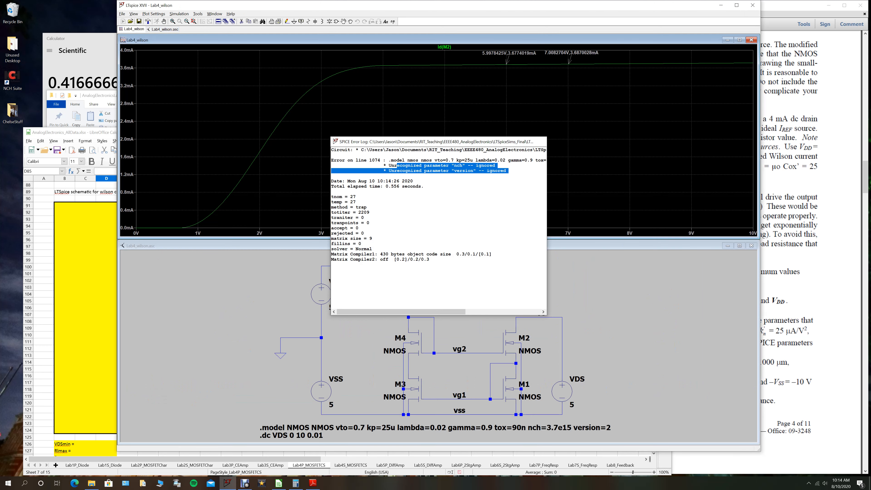
click(541, 141)
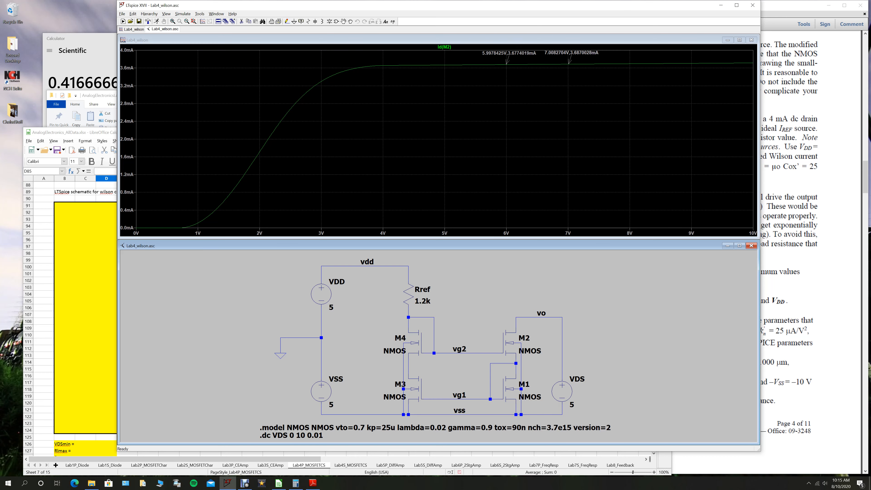
- Attach a cursor to the Wilson source's Id(M2) trace and move it to the knee, at about 4.00 V
click(444, 47)
click(444, 47)
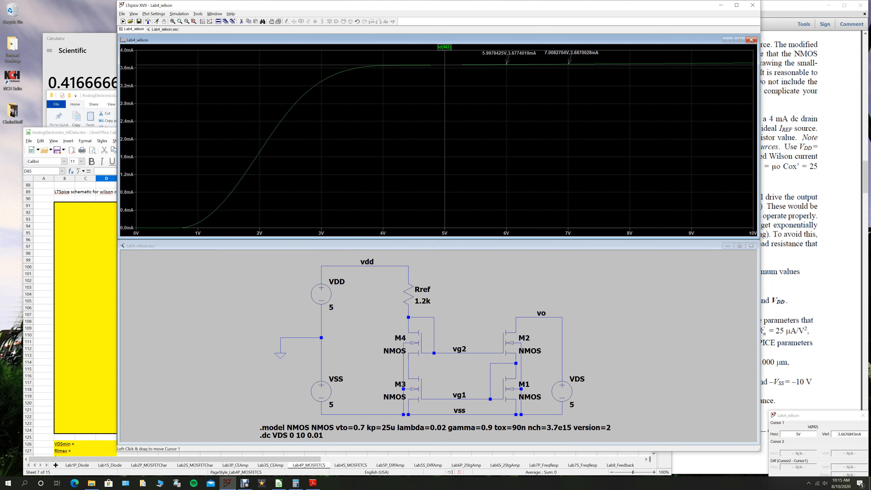
mouse_move(444, 65)
mouse_down()
mouse_move(357, 71)
mouse_move(383, 65)
mouse_up()
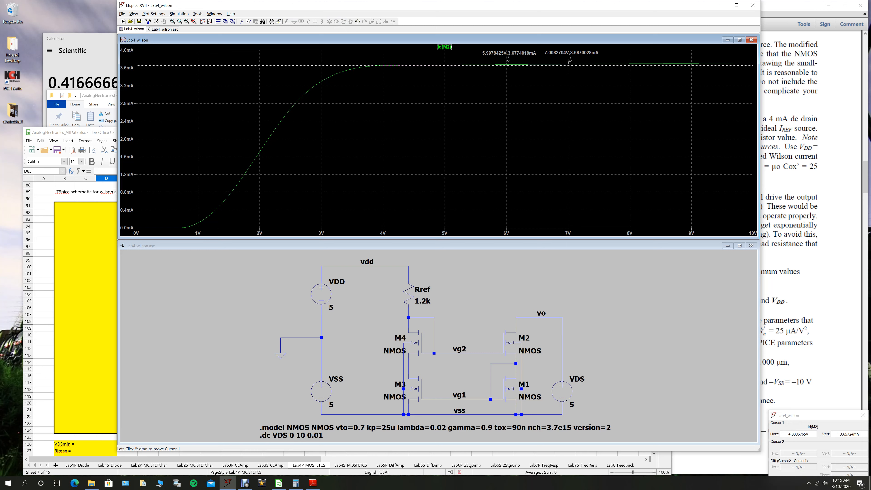
- Label the cursor position at the Id(M2) knee on the plot, and move the cursor back to about 1.60 V
right_click(383, 73)
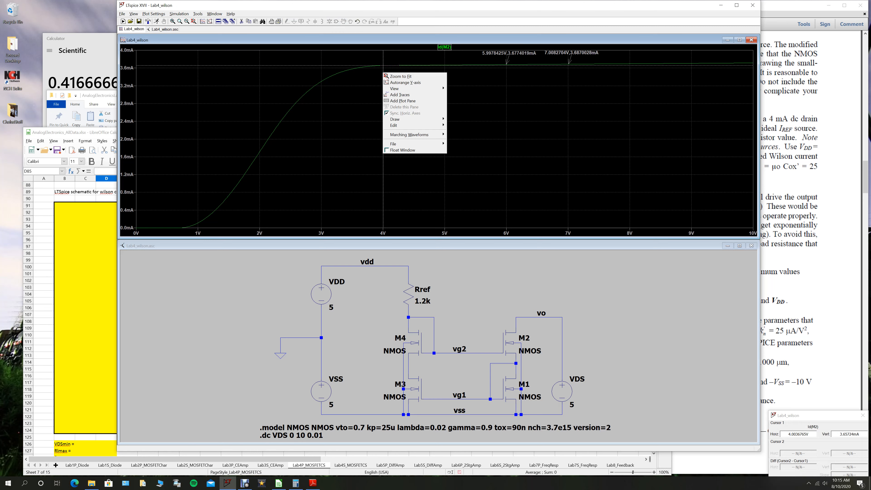
mouse_move(398, 119)
click(467, 119)
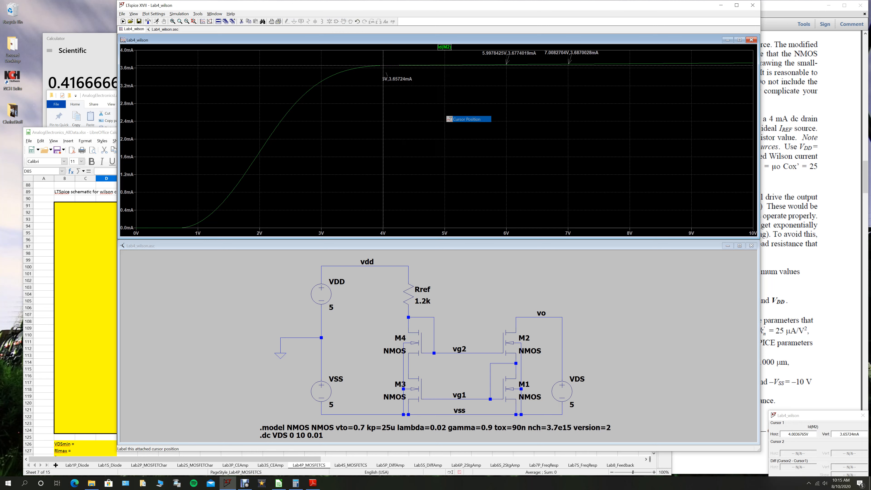
drag(383, 77, 235, 187)
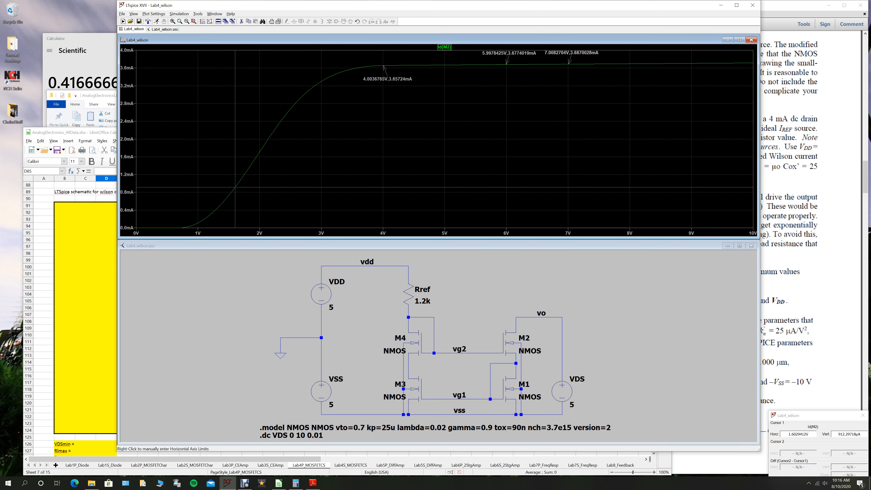
- Switch to the spreadsheet and examine the Wilson source's VDSmin, Rlmax and Rout cells, the submission note and the hand calculations area
click(86, 280)
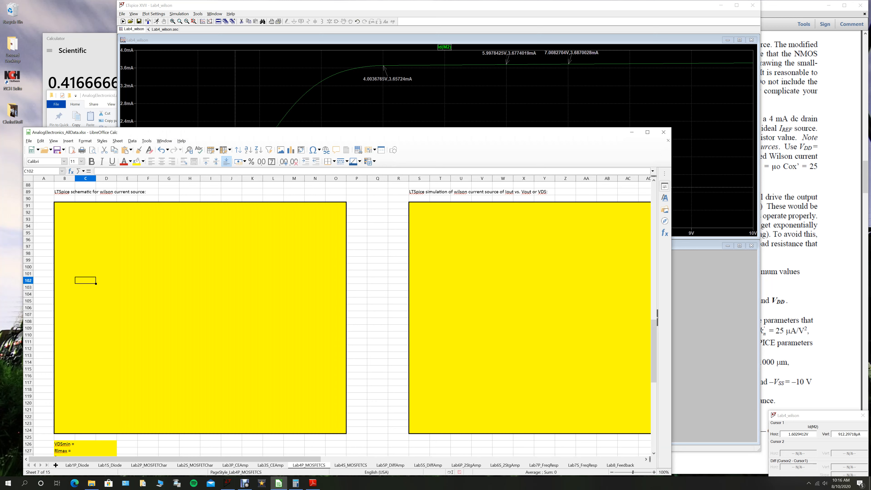
scroll(336, 319, down, 4)
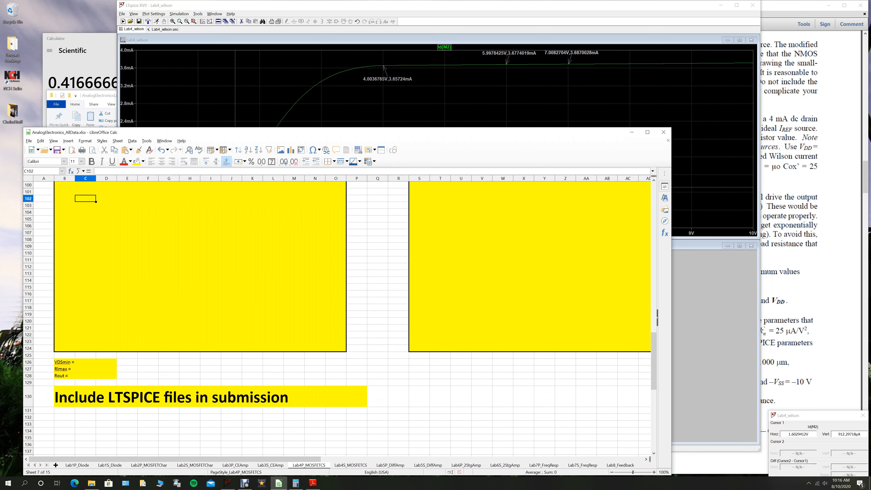
click(85, 362)
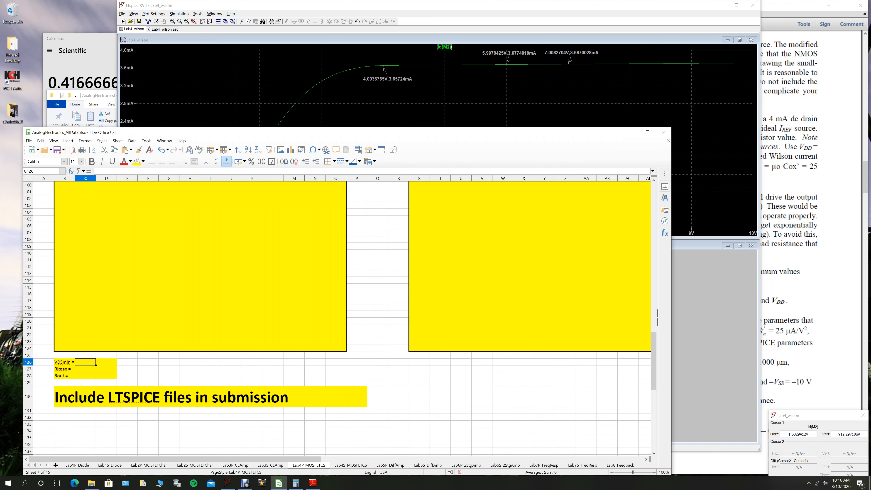
click(106, 362)
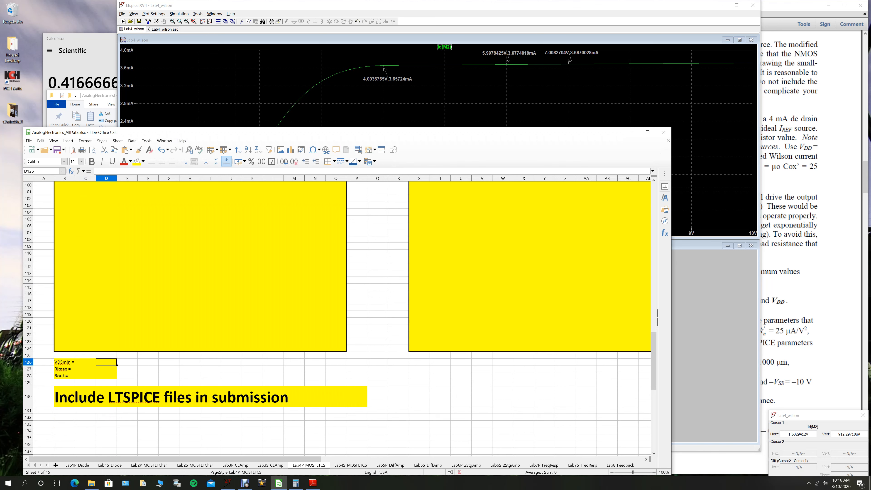
click(106, 369)
click(106, 375)
scroll(339, 319, up, 20)
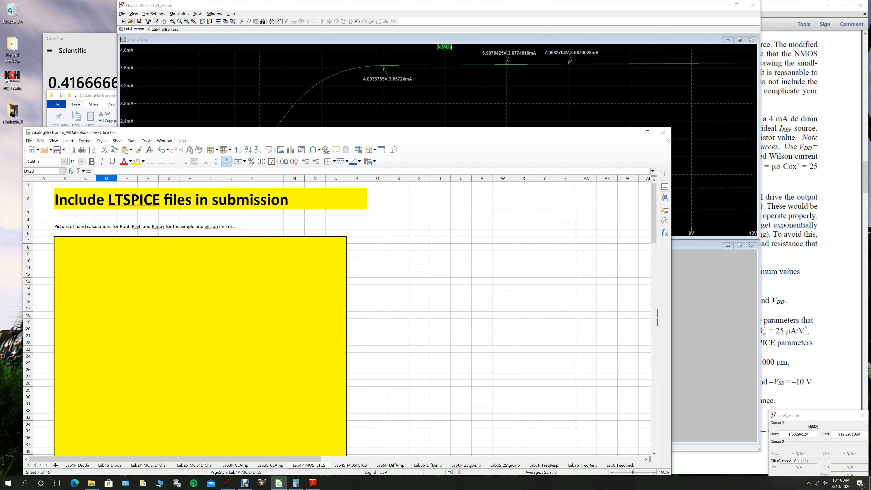
click(244, 483)
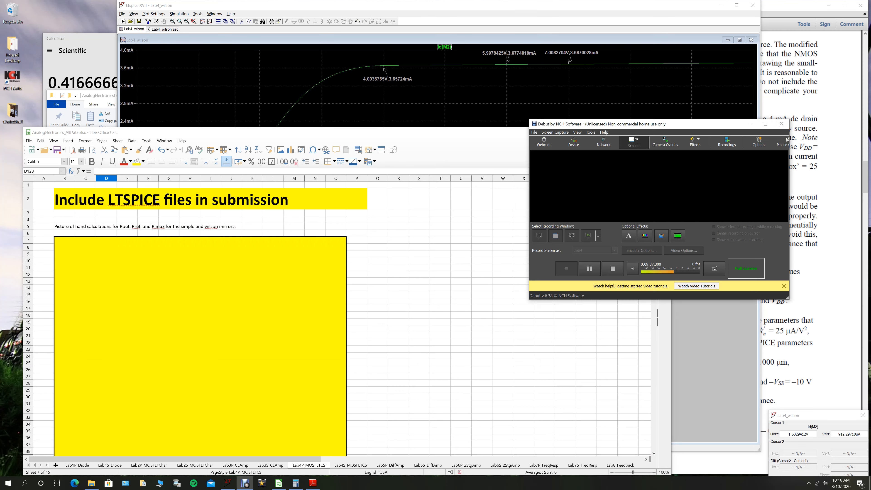